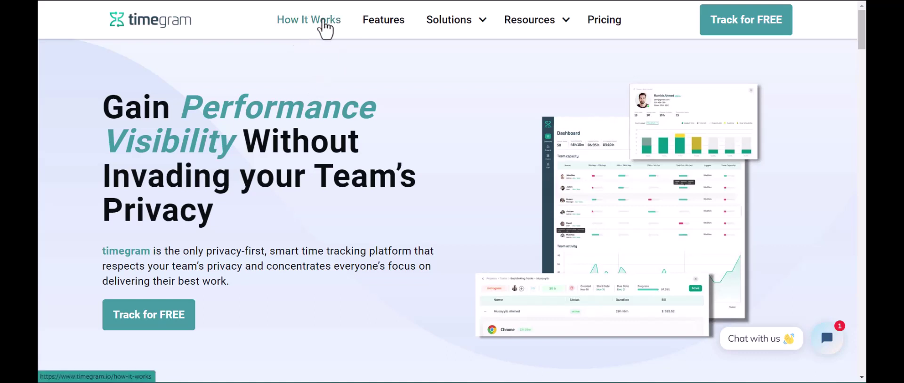
# Launch the Timegram web app from the website to load the Jul 24–30 team Dashboard.
pyautogui.click(320, 22)
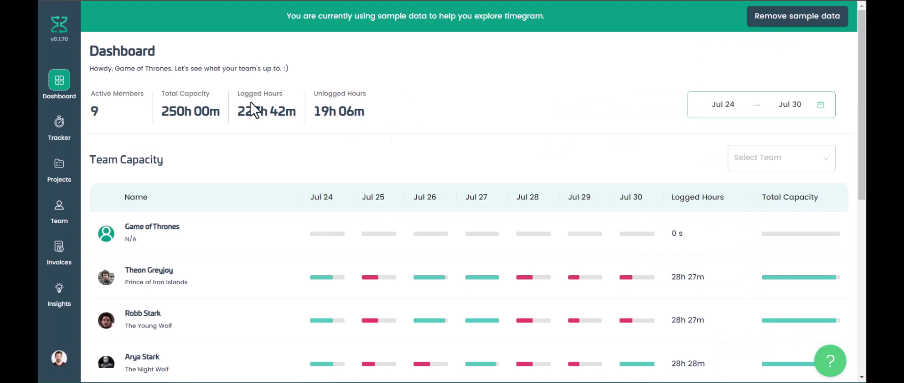
pyautogui.click(62, 358)
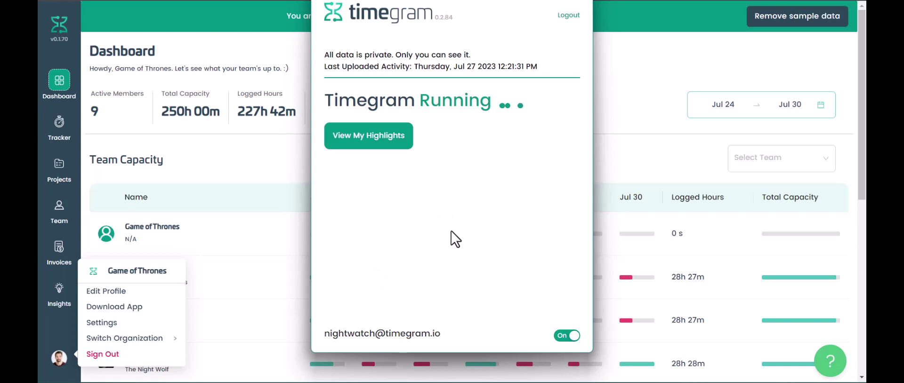
pyautogui.click(671, 165)
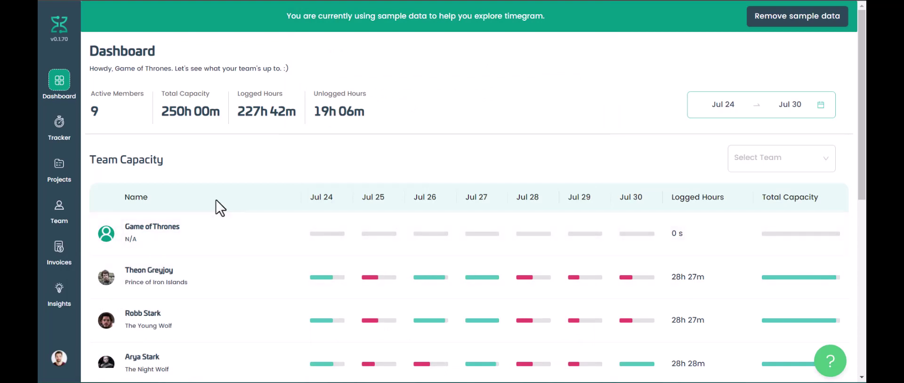
pyautogui.scroll(-1, 216, 199)
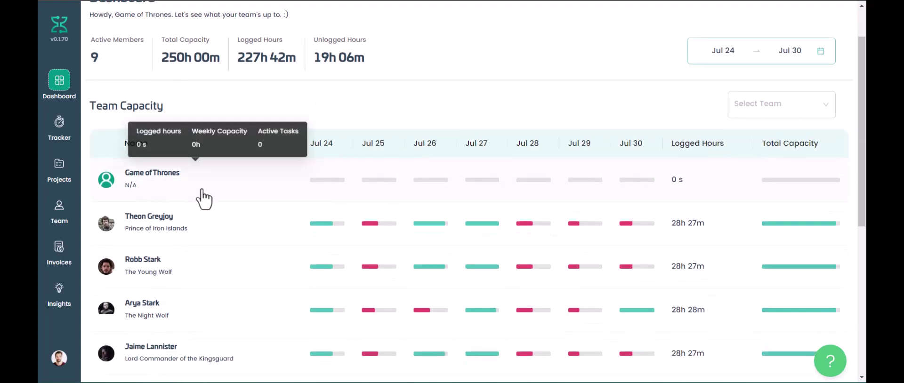
pyautogui.scroll(-1, 205, 201)
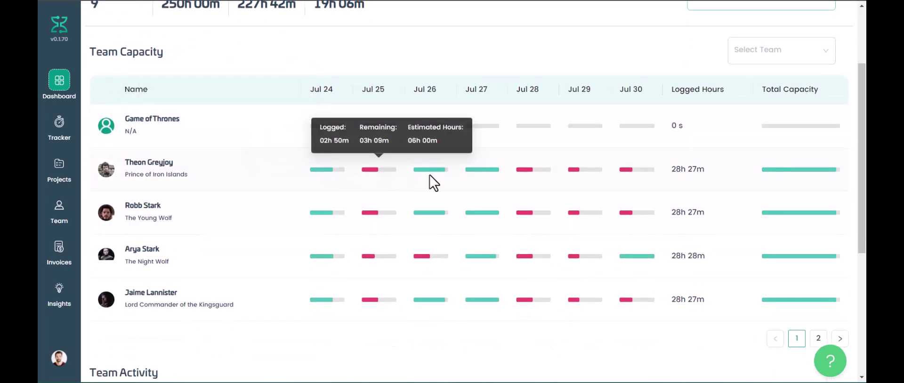
pyautogui.moveTo(146, 211)
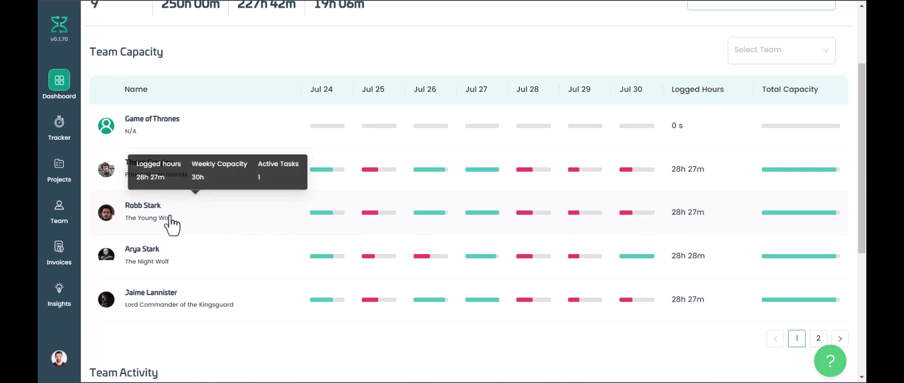
# Open The Young Wolf's member details and expand The Battle Of The Bastards to reveal its subtask.
pyautogui.click(533, 224)
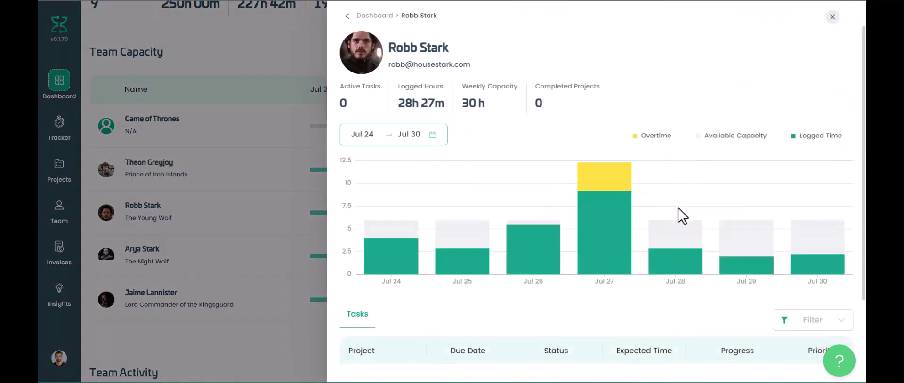
pyautogui.moveTo(677, 188)
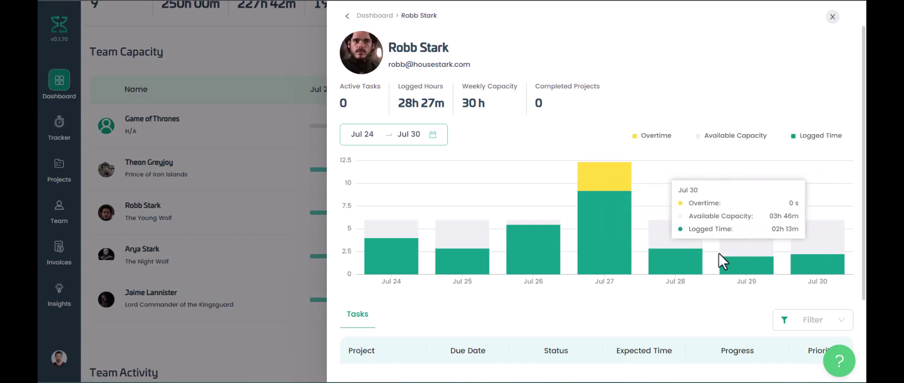
pyautogui.scroll(-2, 689, 252)
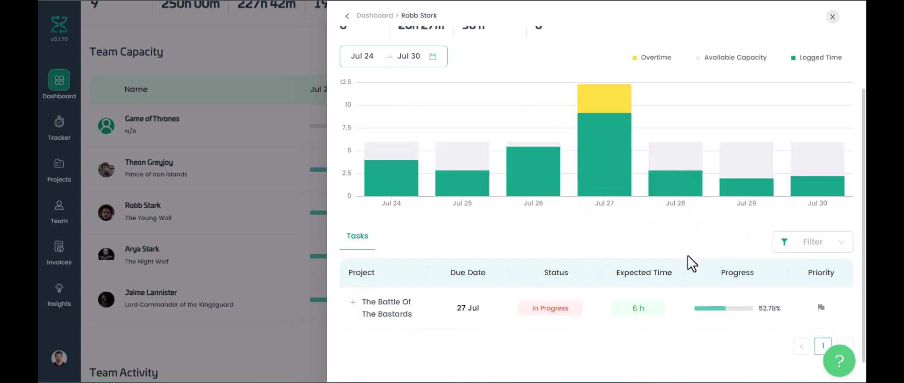
pyautogui.click(352, 302)
pyautogui.scroll(-2, 560, 302)
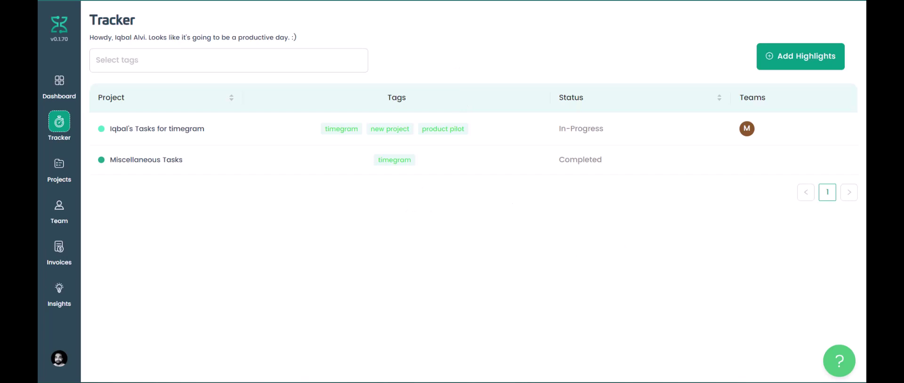
# Open the Timegram desktop tracker from the hidden tray icons, then close it so it runs in the background.
pyautogui.press('super+a')
pyautogui.click(667, 382)
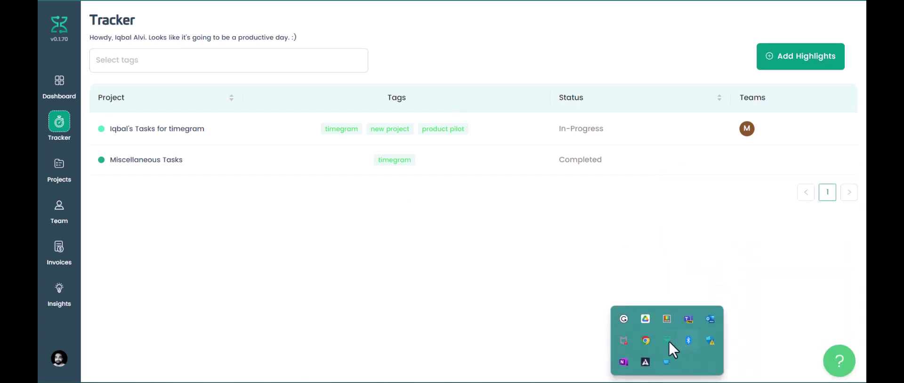
pyautogui.click(666, 340)
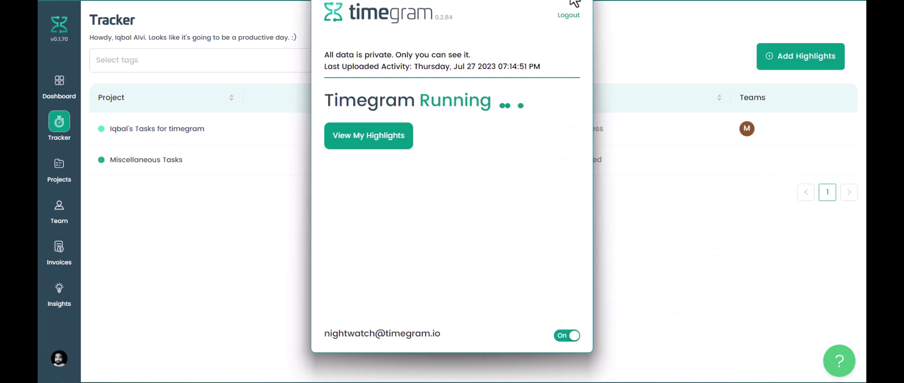
pyautogui.click(586, 14)
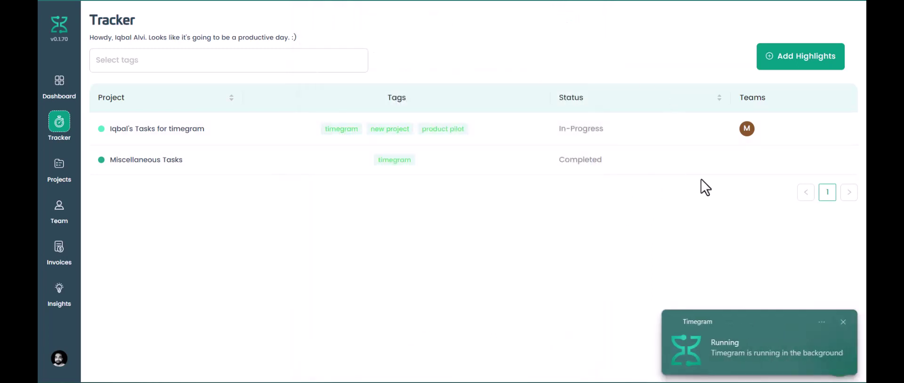
# Log all of today's Gmail activity to the Miscellaneous Work task through Add Highlights.
pyautogui.click(780, 66)
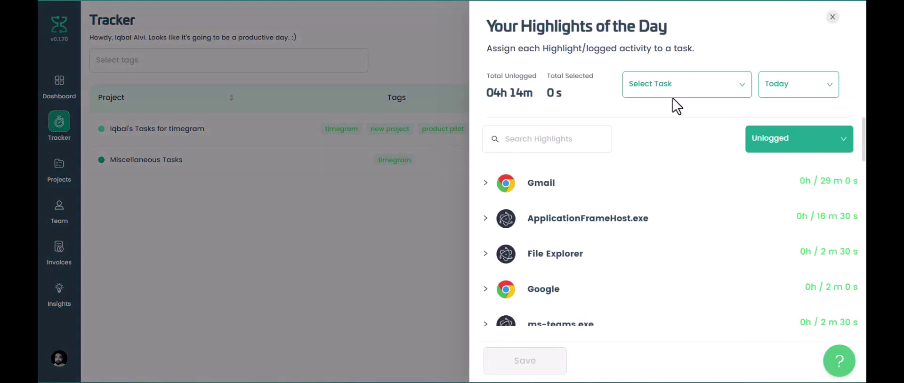
pyautogui.click(680, 94)
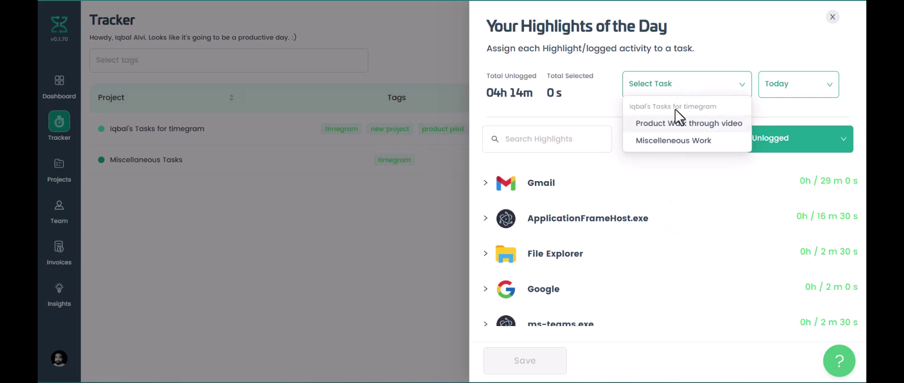
pyautogui.click(675, 142)
pyautogui.click(508, 188)
pyautogui.scroll(-2, 542, 230)
pyautogui.click(508, 141)
pyautogui.scroll(3, 686, 216)
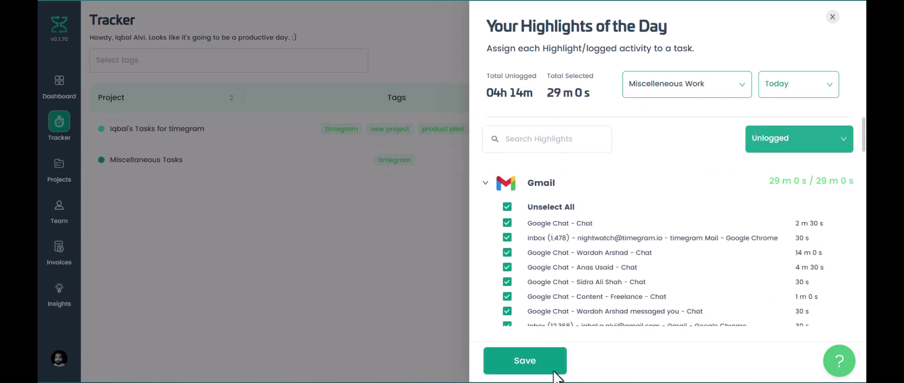
pyautogui.click(539, 365)
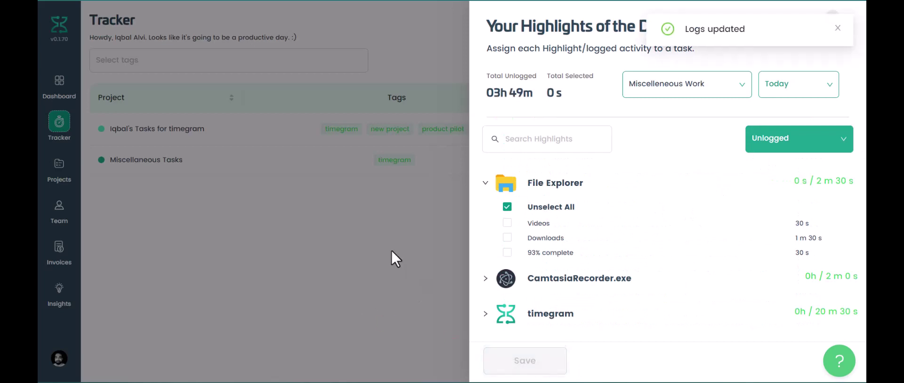
pyautogui.click(356, 232)
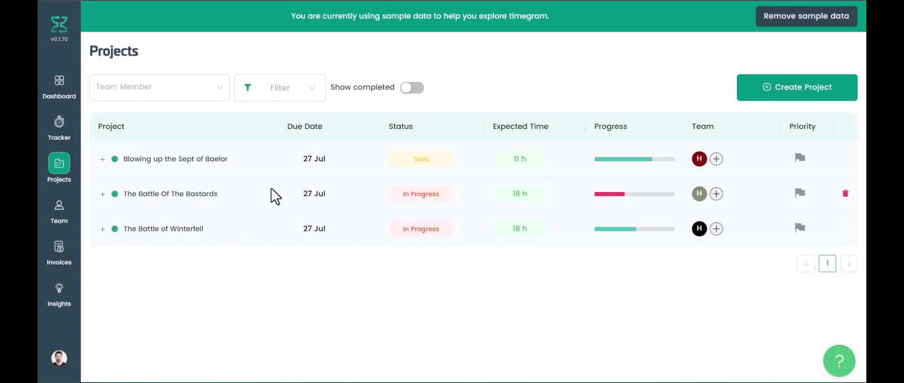
# Show the Sept of Baelor project's tasks, then start a new project and browse its due-date calendar.
pyautogui.click(102, 159)
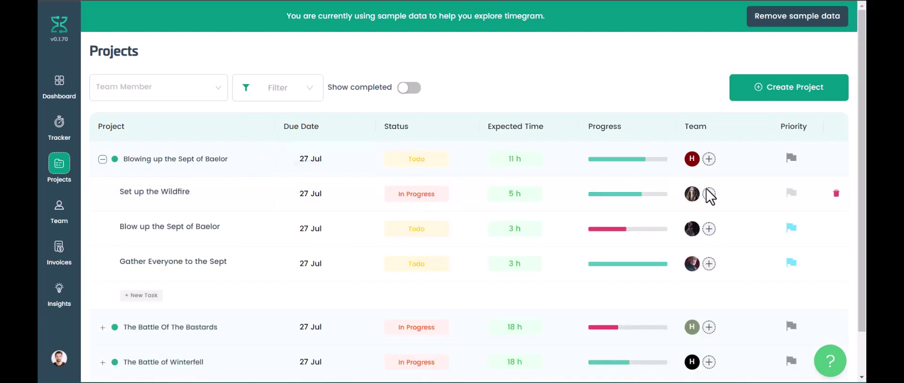
pyautogui.moveTo(666, 200)
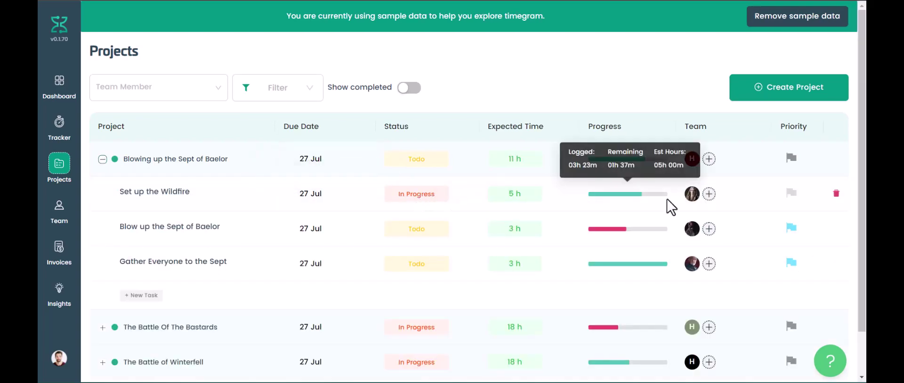
pyautogui.click(766, 90)
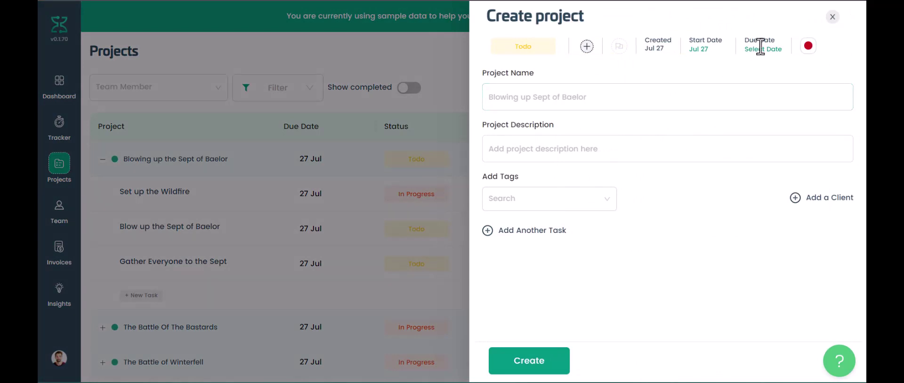
pyautogui.click(759, 45)
pyautogui.click(752, 315)
# In the new project form, add House Stark as a member and set status to In Progress.
pyautogui.click(586, 46)
pyautogui.click(485, 94)
pyautogui.click(633, 46)
pyautogui.click(523, 46)
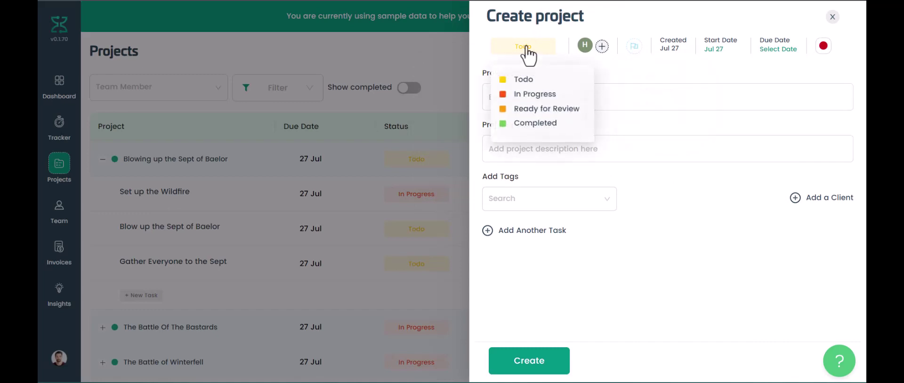
pyautogui.click(529, 94)
pyautogui.click(694, 227)
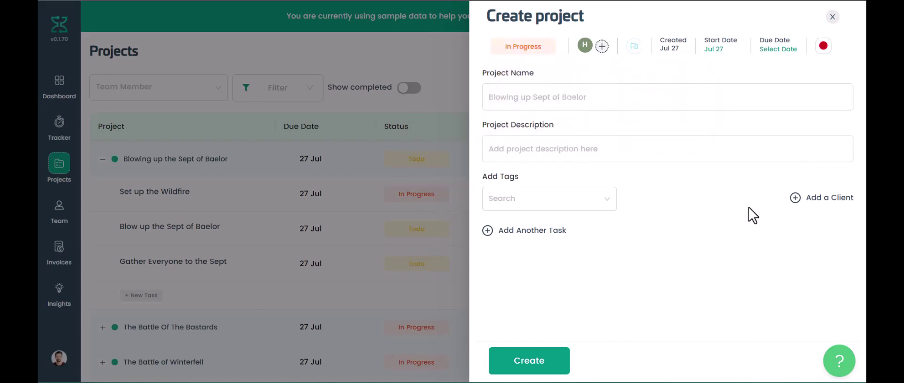
# Look through the Add a Client popup's new and existing client options, then close it.
pyautogui.click(821, 198)
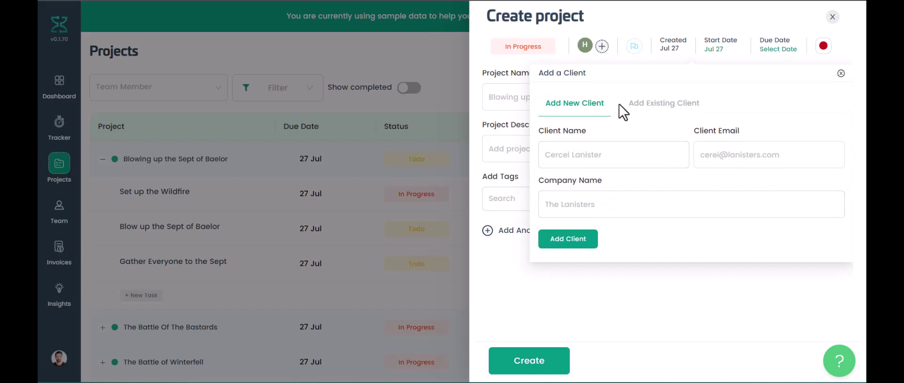
pyautogui.click(658, 113)
pyautogui.click(575, 263)
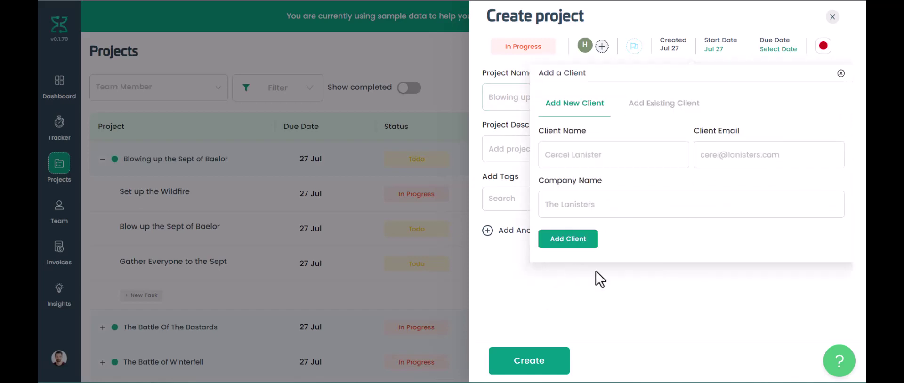
pyautogui.click(841, 72)
# Browse the available tags, then discard the project form without creating it.
pyautogui.click(532, 197)
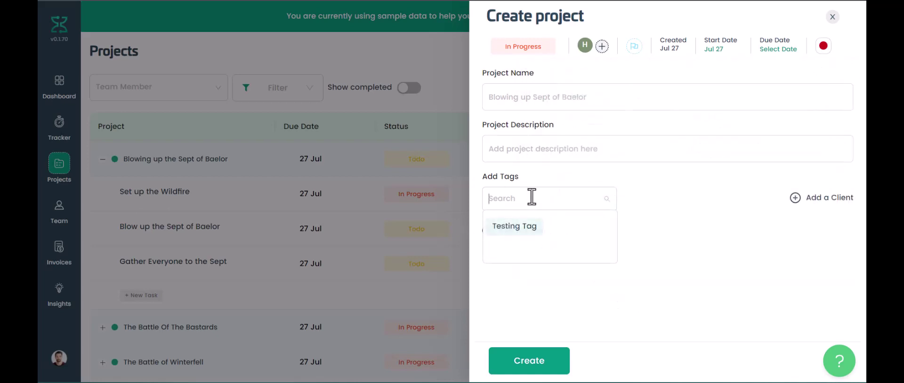
pyautogui.click(715, 217)
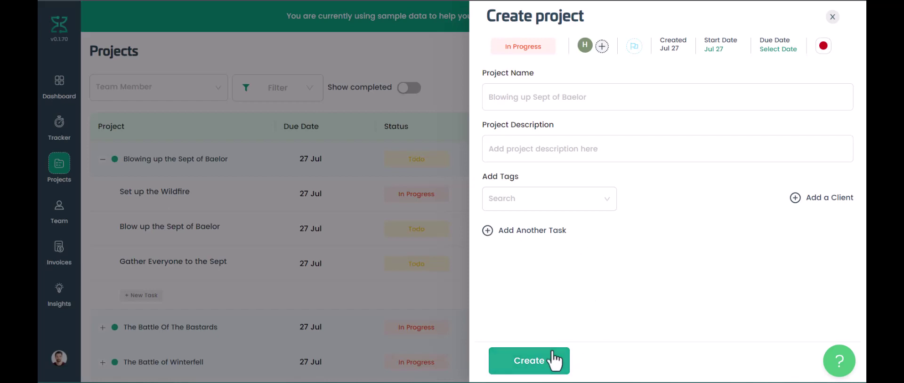
pyautogui.click(288, 178)
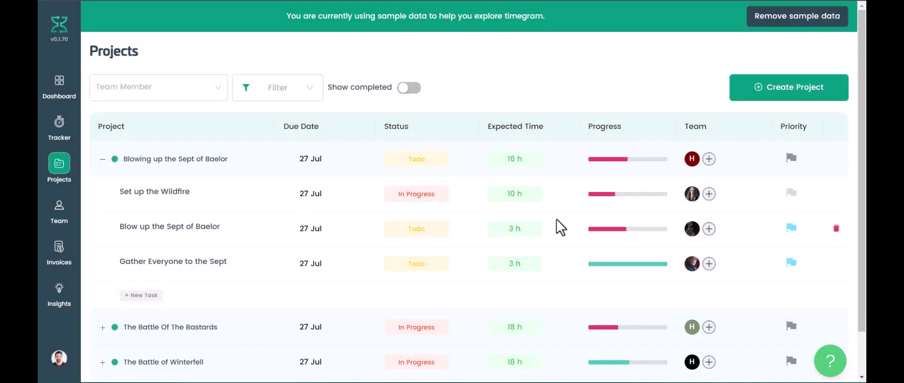
# Change the Blow up the Sept of Baelor task's expected time to 2 h.
pyautogui.click(510, 229)
pyautogui.write('2')
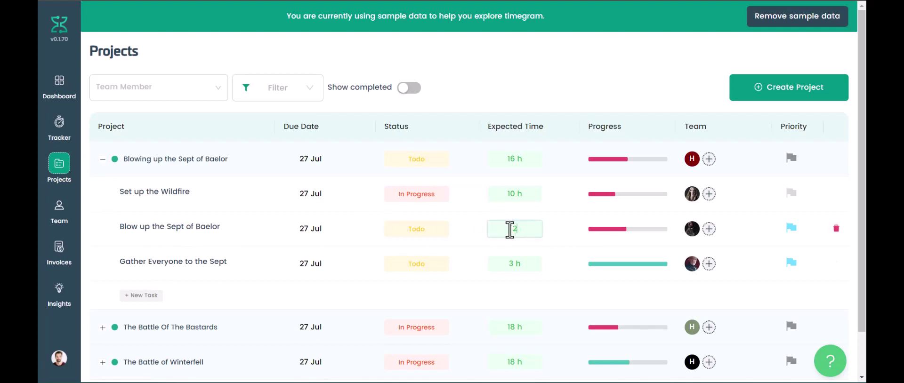
pyautogui.click(562, 234)
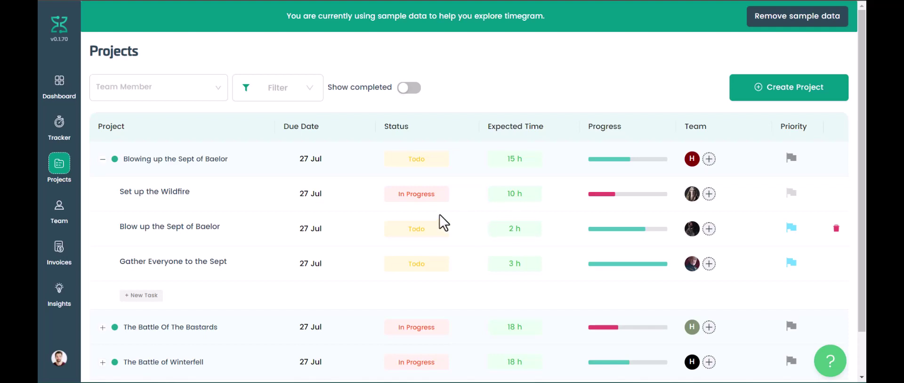
pyautogui.click(159, 231)
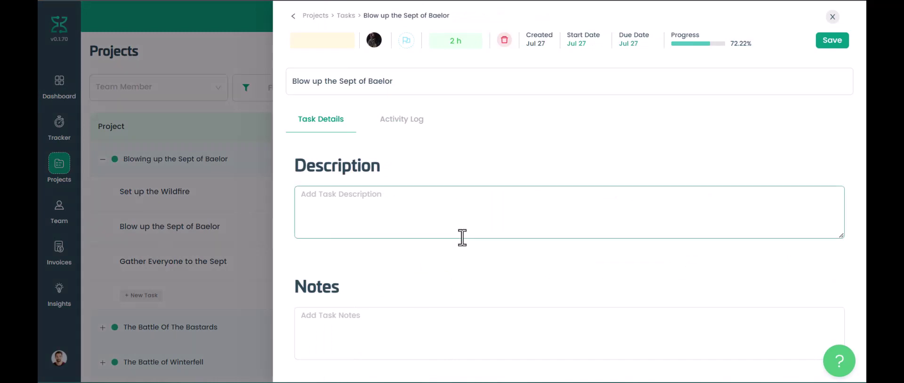
pyautogui.click(401, 120)
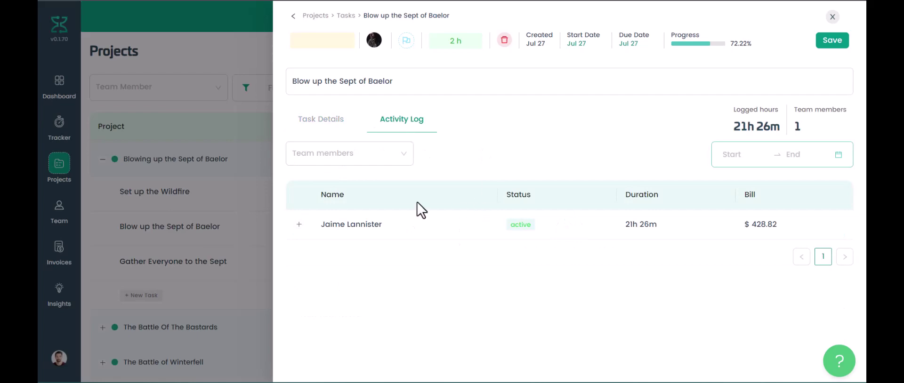
pyautogui.click(299, 225)
pyautogui.click(173, 199)
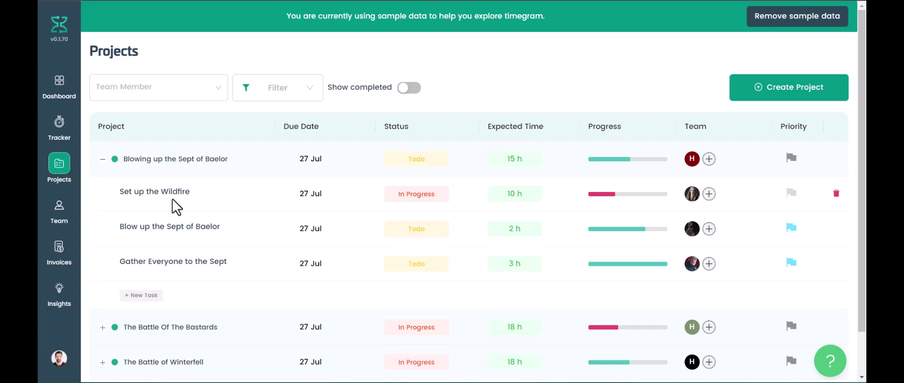
# Collapse the project, go to the Team page, and open Add User with two extra invite rows.
pyautogui.click(303, 179)
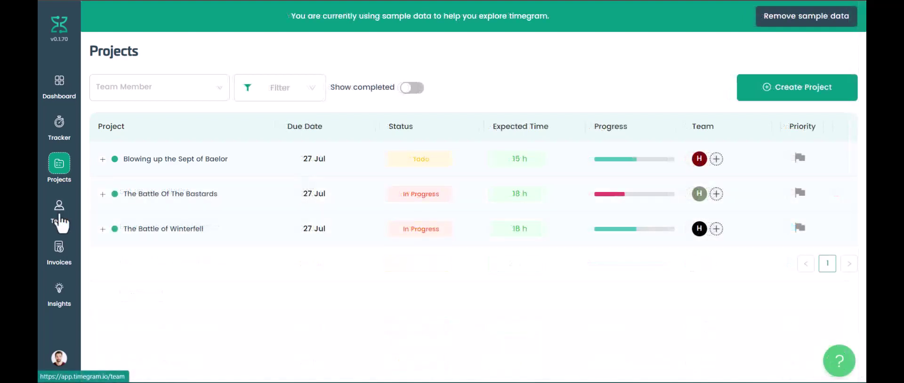
pyautogui.click(60, 216)
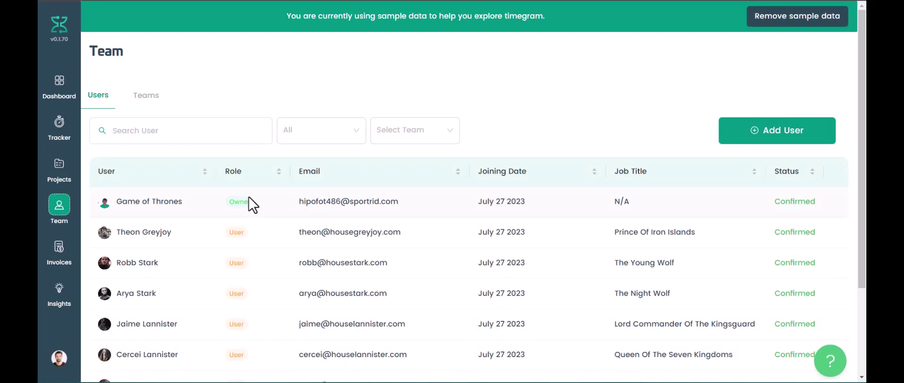
pyautogui.click(748, 135)
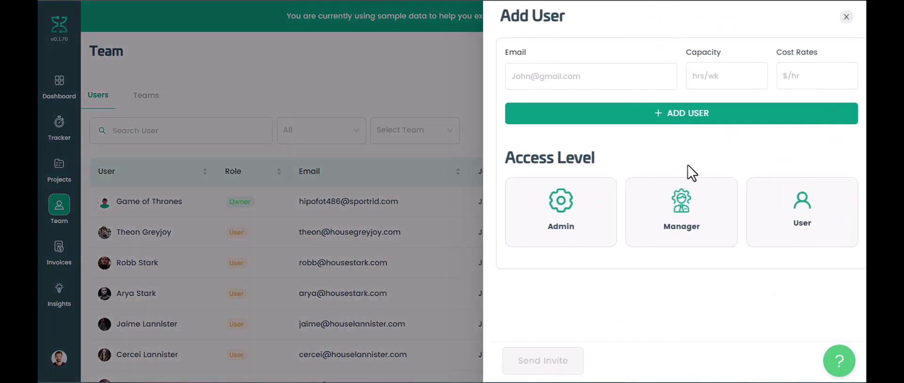
pyautogui.click(634, 120)
pyautogui.click(621, 158)
# Close the invite form, then open and close a member's Edit User Details without saving.
pyautogui.click(335, 231)
pyautogui.click(136, 266)
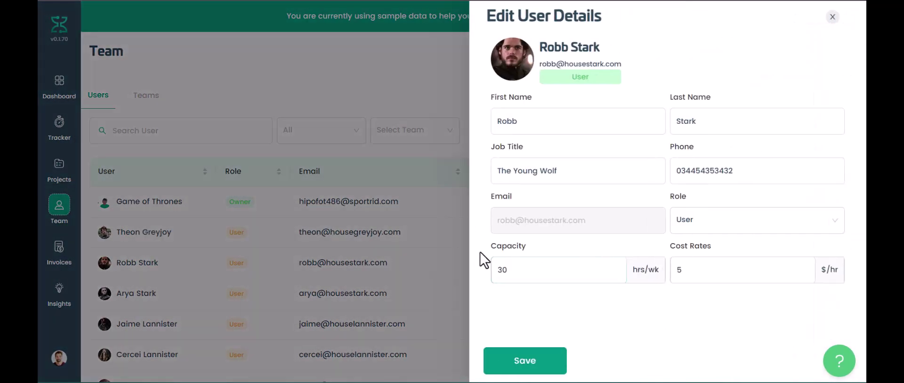
pyautogui.click(321, 238)
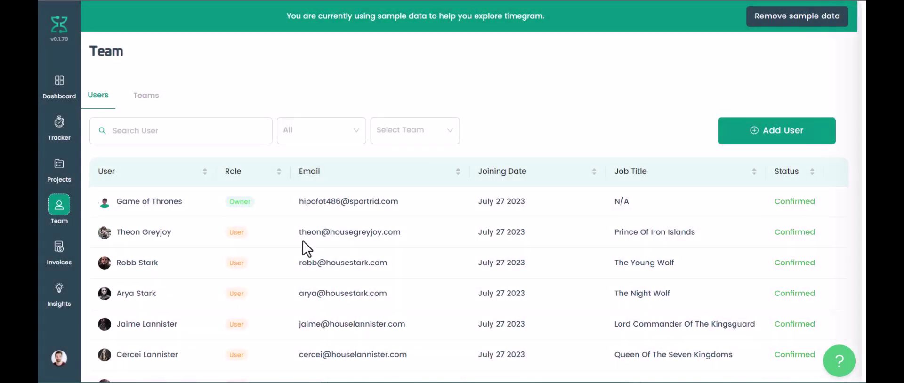
# On the Teams tab, draft a new team with a teammate, a lead and The Battle of Winterfell.
pyautogui.click(147, 103)
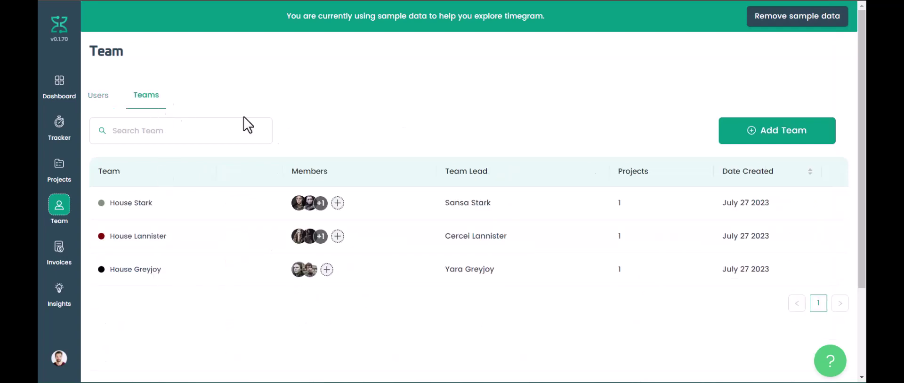
pyautogui.click(777, 138)
pyautogui.click(535, 127)
pyautogui.click(534, 160)
pyautogui.click(600, 298)
pyautogui.click(541, 196)
pyautogui.click(542, 203)
pyautogui.click(564, 237)
pyautogui.click(530, 169)
pyautogui.click(654, 315)
# Discard the draft team, open House Lannister's Edit Team, then go to Invoices.
pyautogui.click(391, 298)
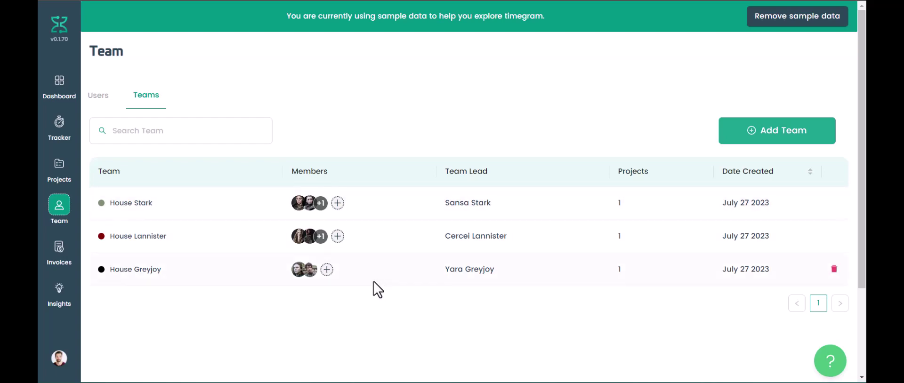
pyautogui.click(147, 236)
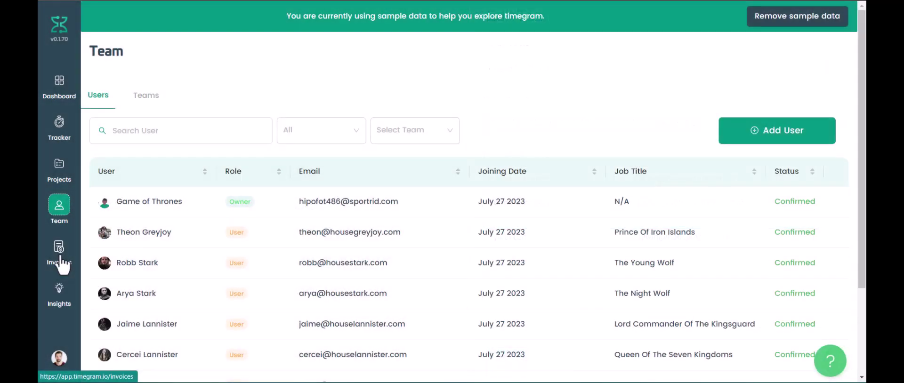
pyautogui.click(60, 256)
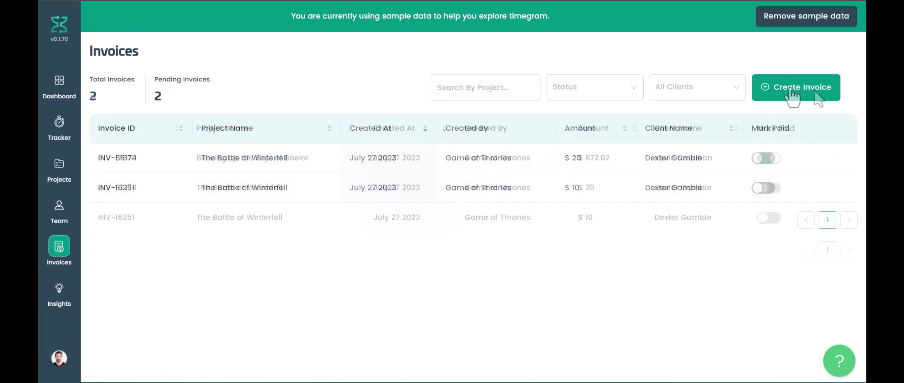
# Start an invoice for Blowing up the Sept of Baelor covering 2023-07-18 to 2023-07-26.
pyautogui.click(818, 94)
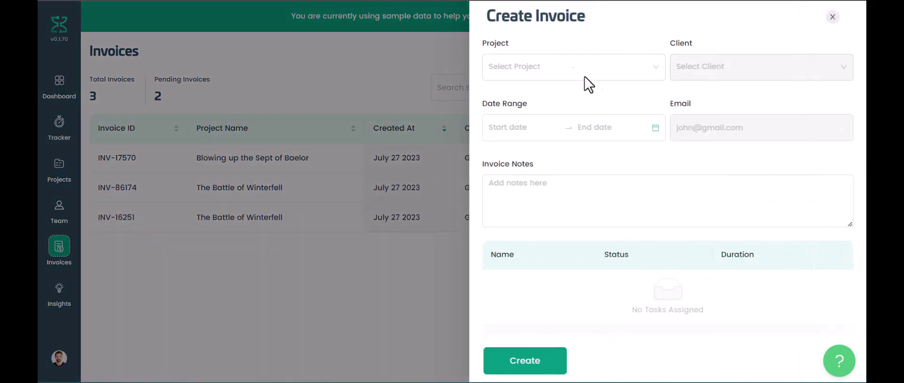
pyautogui.click(568, 70)
pyautogui.click(584, 89)
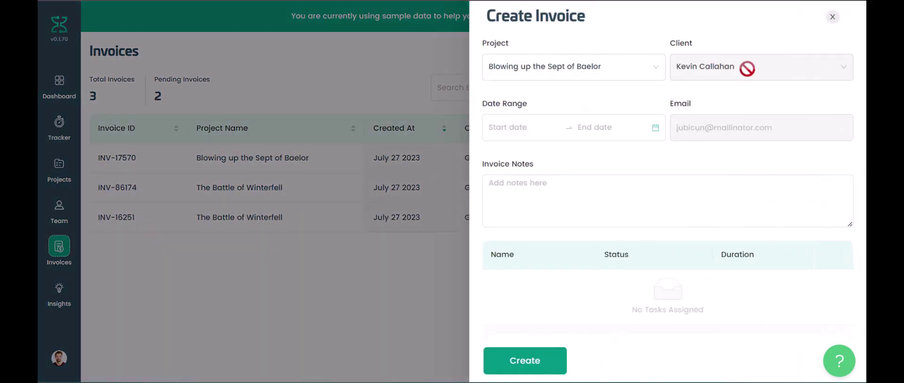
pyautogui.click(515, 131)
pyautogui.click(536, 248)
pyautogui.click(555, 263)
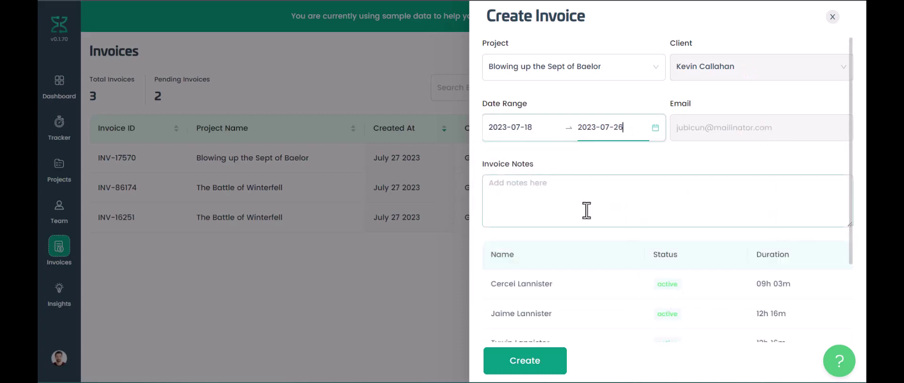
# Review the $672.02 total, create the invoice, and confirm marking it paid.
pyautogui.scroll(-3, 586, 212)
pyautogui.moveTo(694, 308); pyautogui.dragTo(865, 318)
pyautogui.click(766, 338)
pyautogui.click(660, 298)
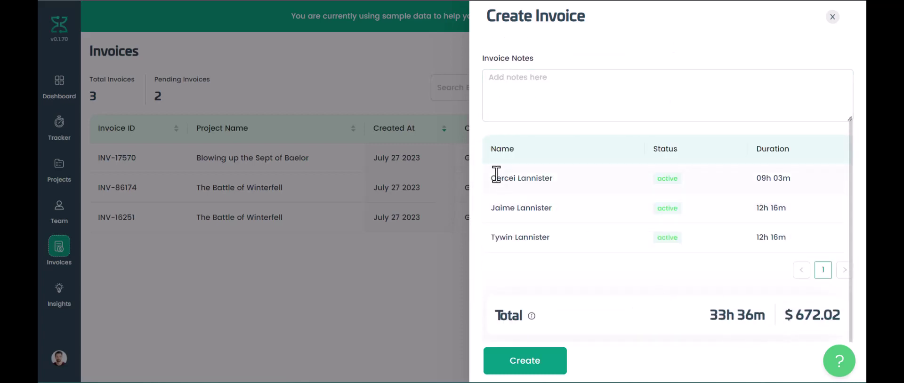
pyautogui.scroll(3, 609, 225)
pyautogui.scroll(-3, 598, 236)
pyautogui.click(515, 367)
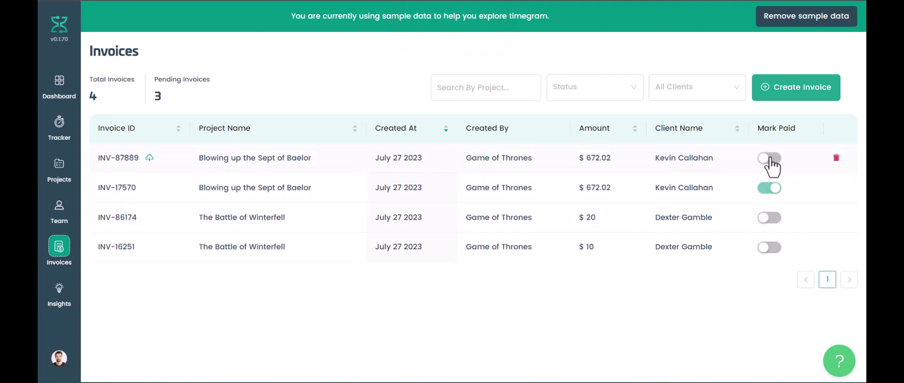
pyautogui.click(767, 160)
pyautogui.click(848, 127)
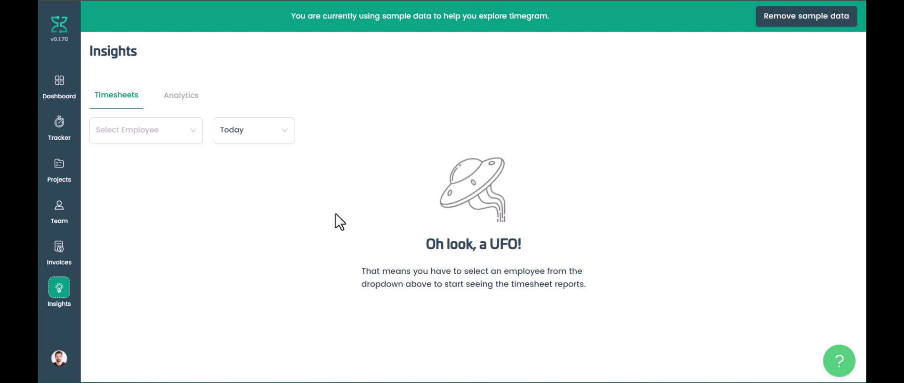
# Choose the Lady of Winterfell employee to load their last-7-days Insights timesheet.
pyautogui.click(136, 140)
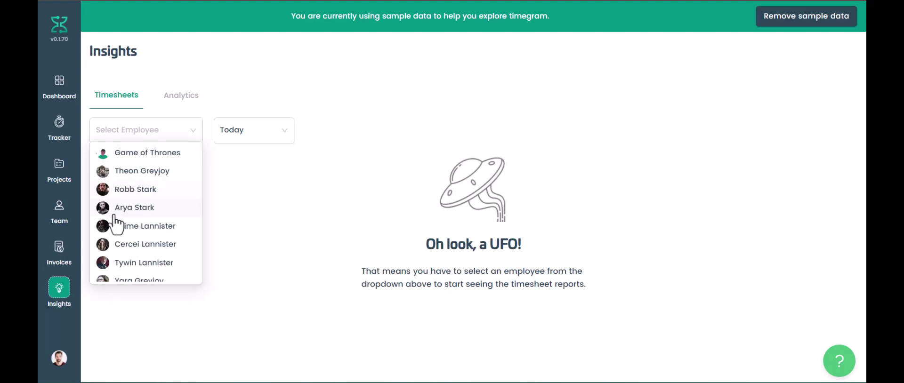
pyautogui.scroll(-1, 136, 239)
pyautogui.click(133, 274)
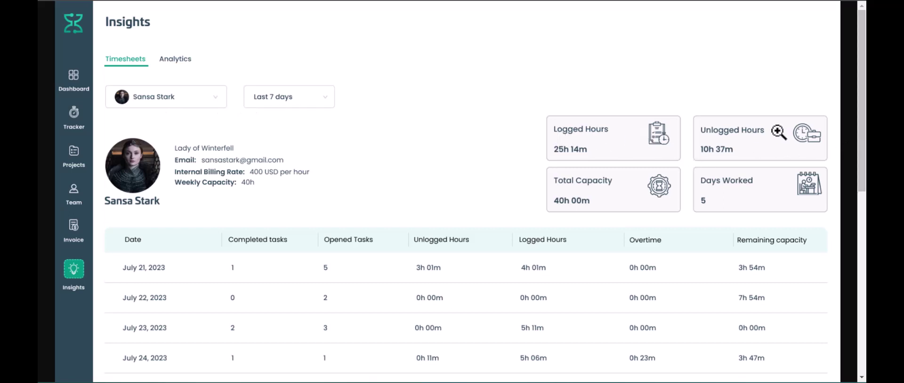
# Scroll below the daily table to the app usage breakdown, led by Figma at 8h 06m (52.91%).
pyautogui.scroll(-2, 754, 201)
pyautogui.scroll(-2, 323, 83)
pyautogui.scroll(-4, 323, 83)
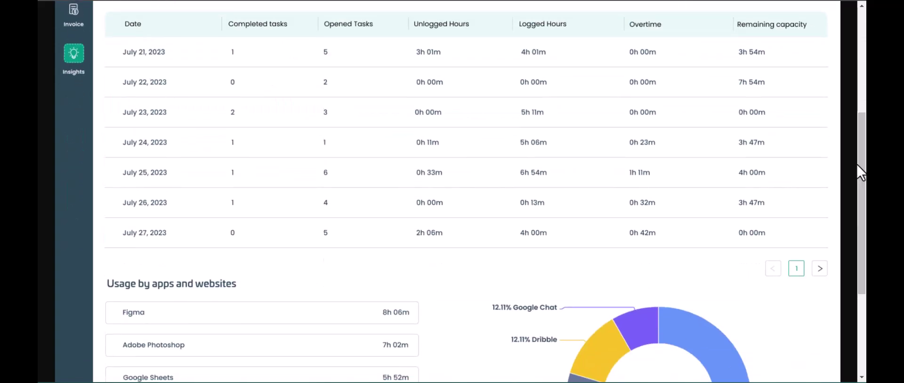
pyautogui.scroll(6, 249, 94)
pyautogui.scroll(-2, 248, 258)
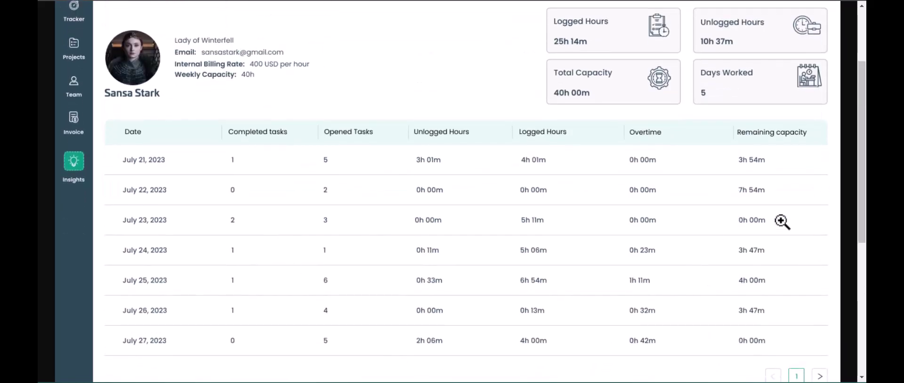
pyautogui.scroll(-4, 483, 149)
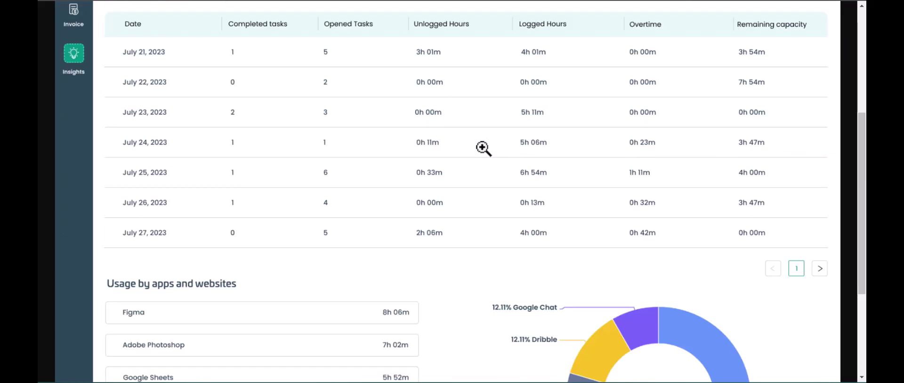
pyautogui.scroll(-5, 483, 149)
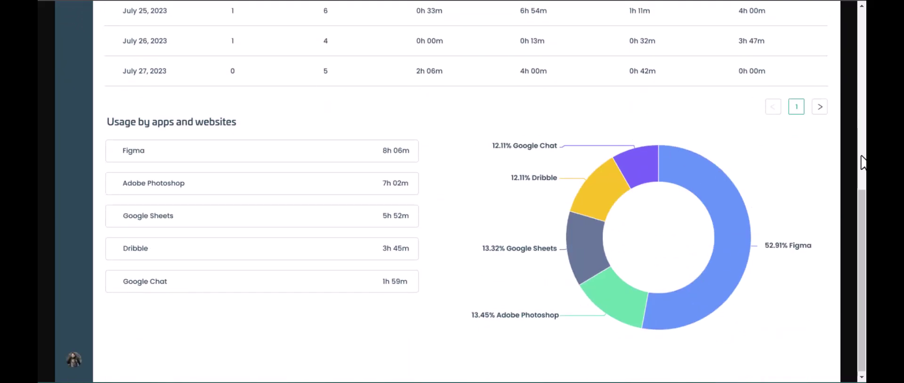
# Switch Insights to the Analytics overview of available reports.
pyautogui.click(863, 163)
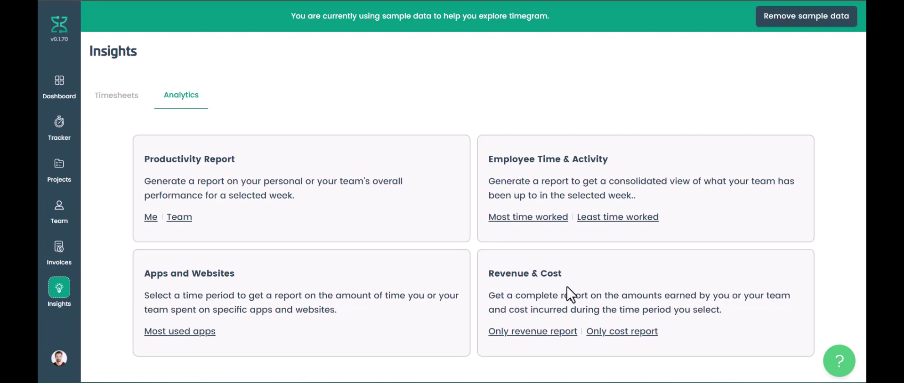
# Open the Team productivity report and scroll through its daily hours table and capacity charts.
pyautogui.click(181, 217)
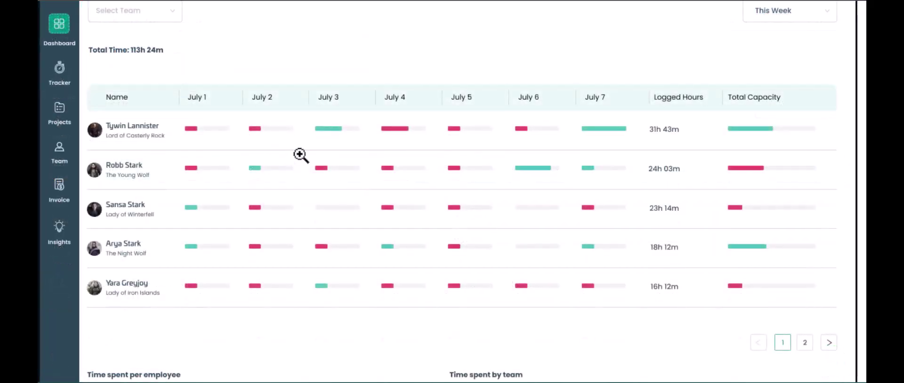
pyautogui.scroll(-1, 299, 158)
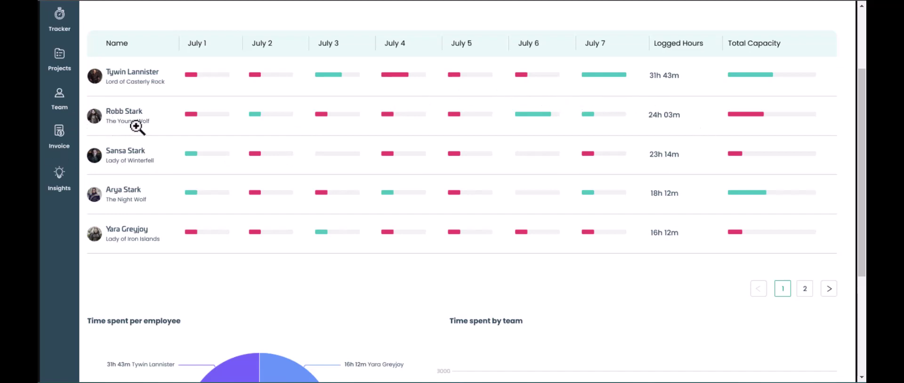
pyautogui.scroll(-3, 167, 131)
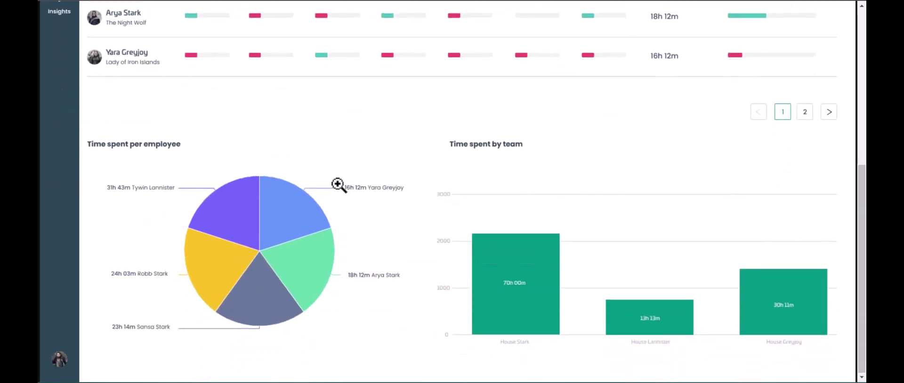
pyautogui.scroll(6, 338, 184)
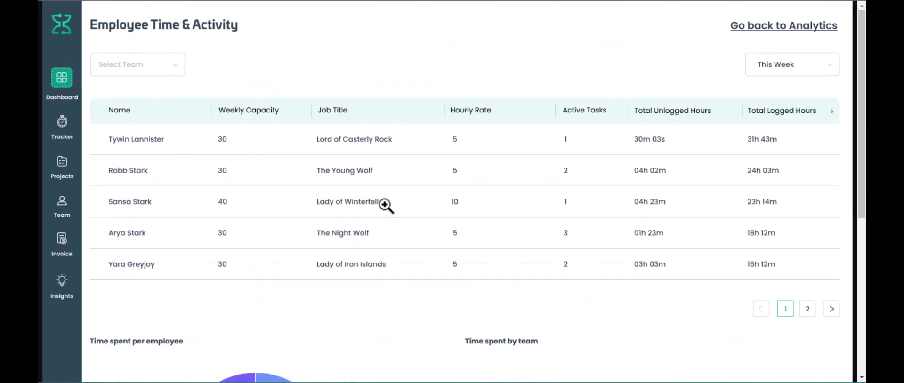
# Scroll through the Employee Time & Activity table of capacity, hourly rates and logged hours.
pyautogui.scroll(-1, 372, 177)
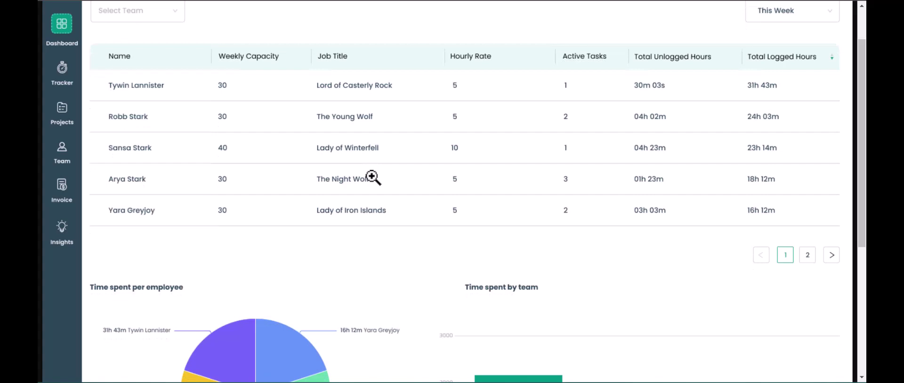
pyautogui.scroll(1, 372, 177)
pyautogui.scroll(-1, 372, 176)
pyautogui.scroll(-2, 372, 177)
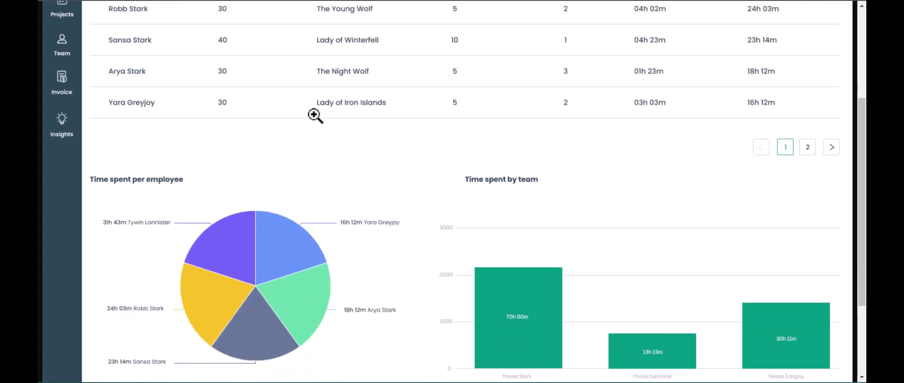
pyautogui.scroll(-1, 315, 115)
pyautogui.scroll(-1, 315, 115)
pyautogui.scroll(2, 315, 115)
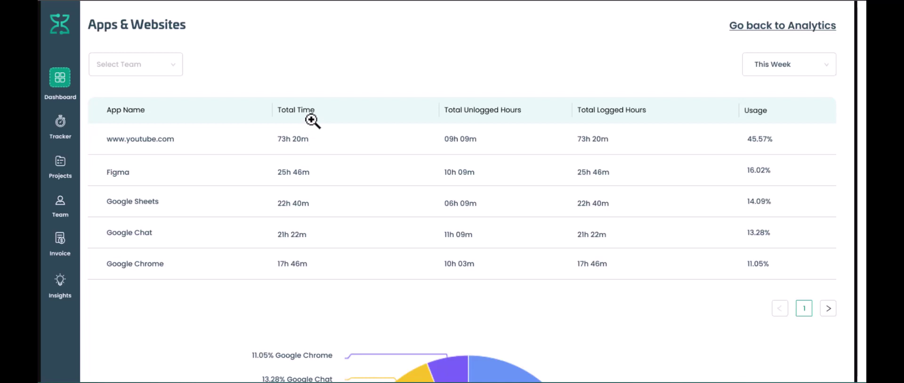
# Scroll the Apps & Websites report down to the donut chart of weekly usage share.
pyautogui.scroll(-2, 312, 121)
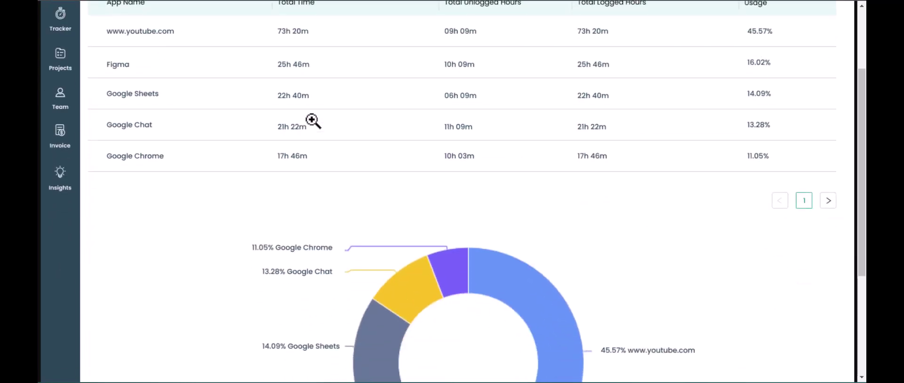
pyautogui.scroll(-2, 312, 121)
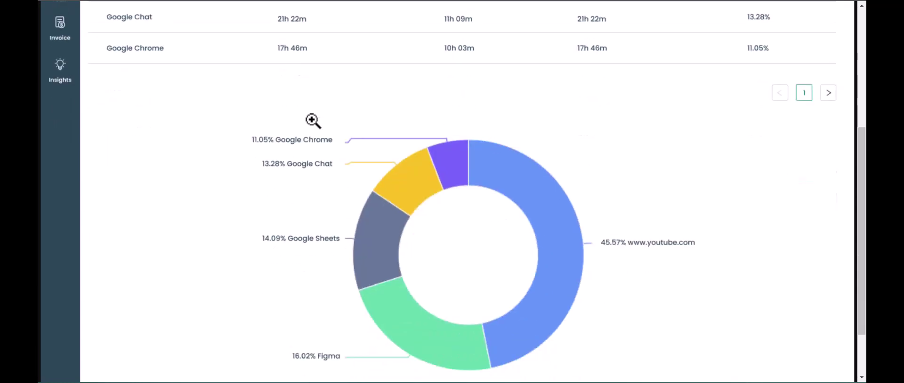
pyautogui.scroll(-1, 312, 121)
pyautogui.scroll(5, 312, 121)
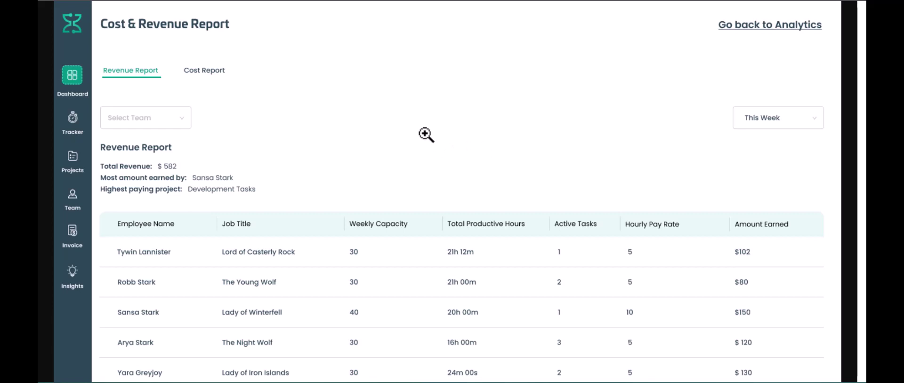
# Scroll the $582 revenue report down to the revenue-by-employee and by-team charts.
pyautogui.scroll(-3, 428, 135)
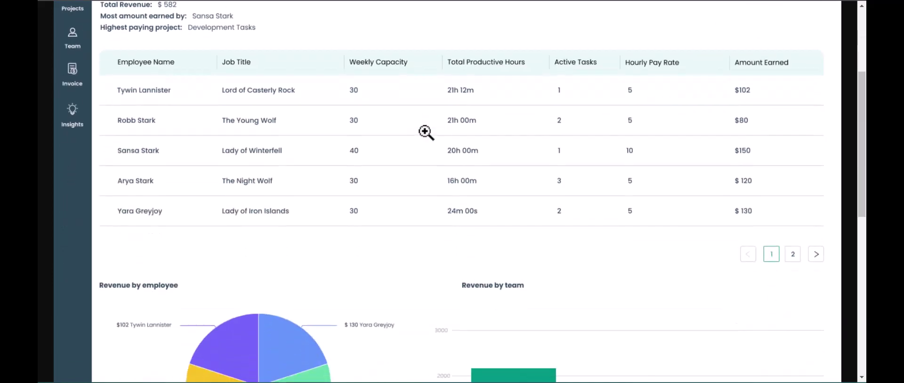
pyautogui.scroll(-3, 426, 133)
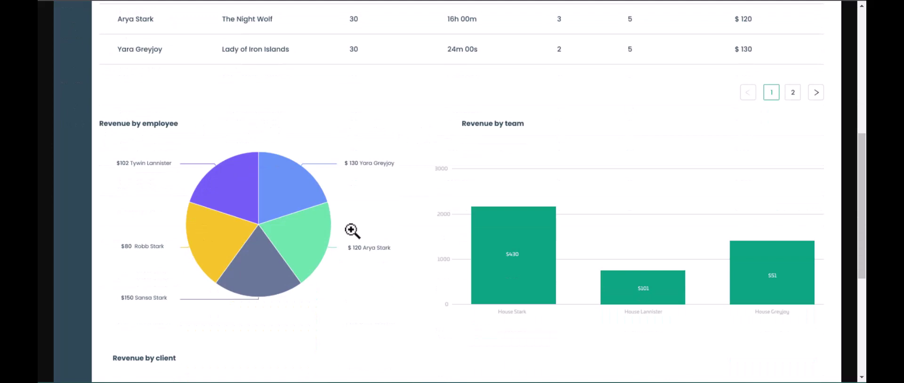
pyautogui.scroll(-5, 636, 233)
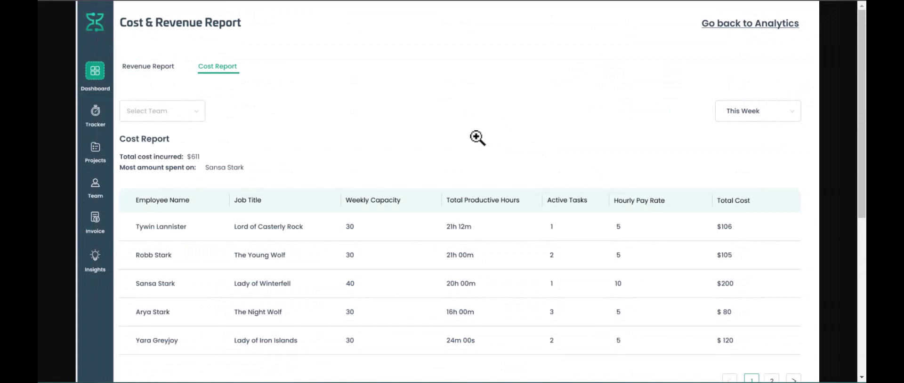
# Scroll down to the cost-per-employee and by-team charts, then back up to the $611 total.
pyautogui.scroll(-1, 477, 137)
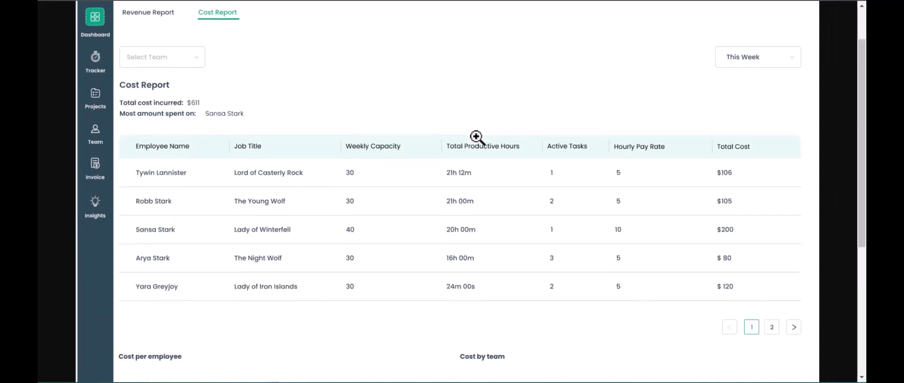
pyautogui.scroll(-5, 452, 127)
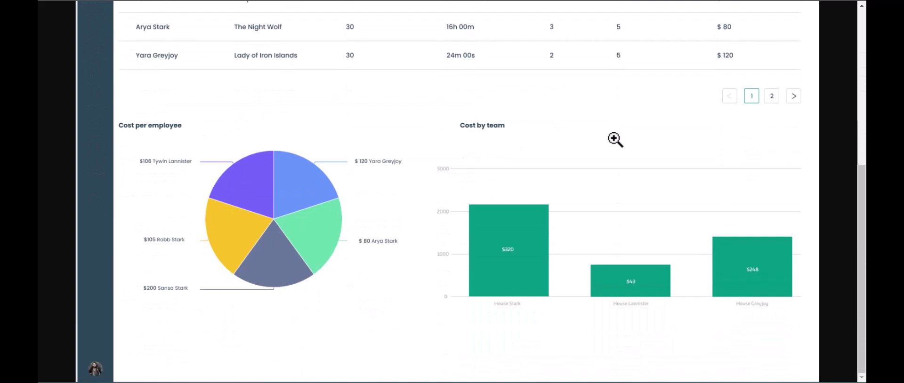
pyautogui.scroll(3, 615, 140)
pyautogui.scroll(2, 615, 138)
pyautogui.scroll(1, 615, 138)
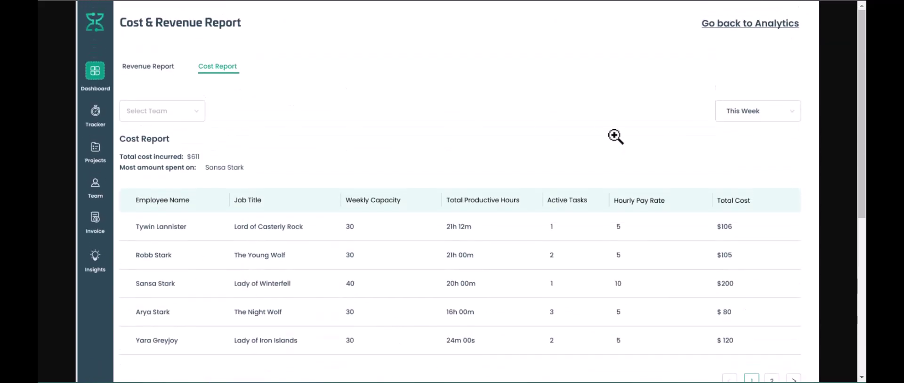